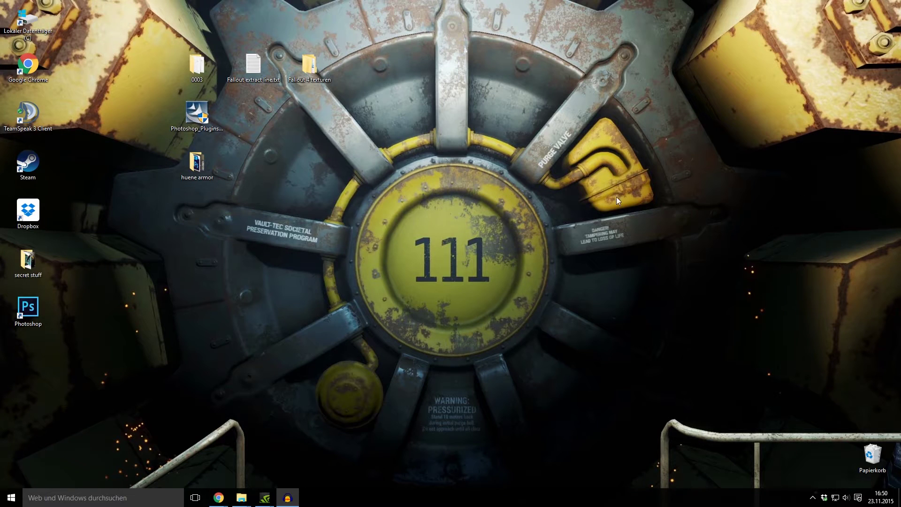
Step: Glance at the F4SE download page, then look inside the 0003 tools folder
left_click(219, 497)
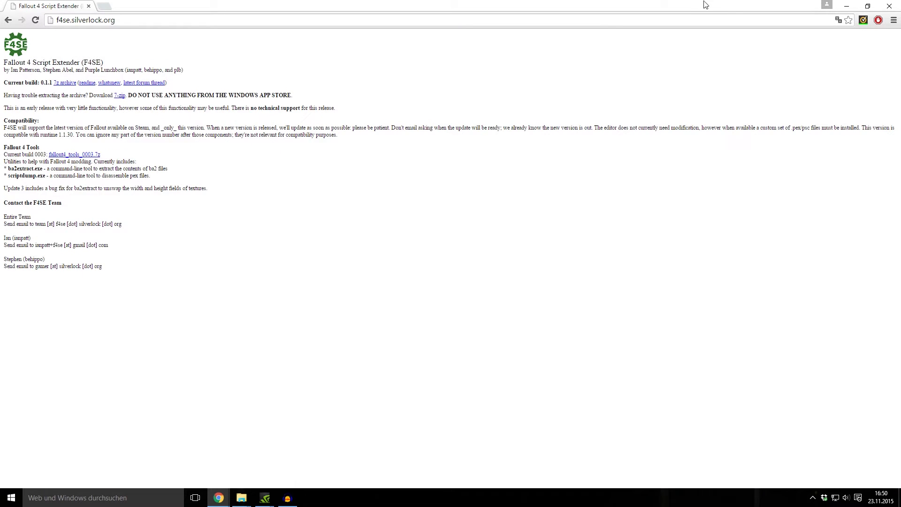
left_click(846, 6)
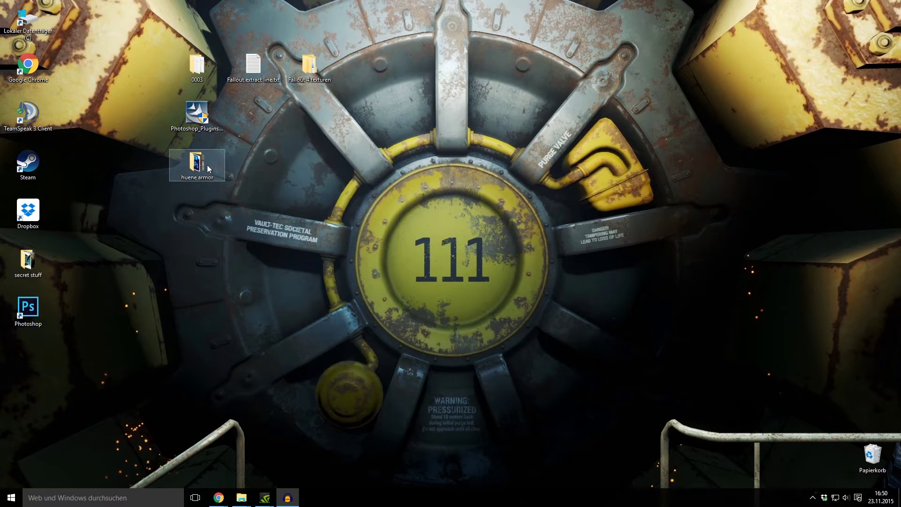
mouse_move(195, 68)
left_mouse_down()
mouse_move(261, 131)
mouse_move(196, 67)
left_mouse_up()
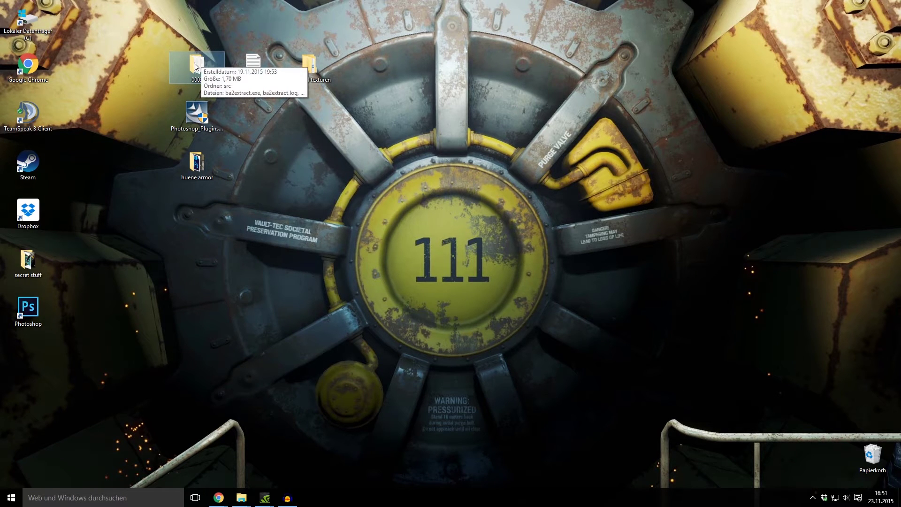
double_click(196, 66)
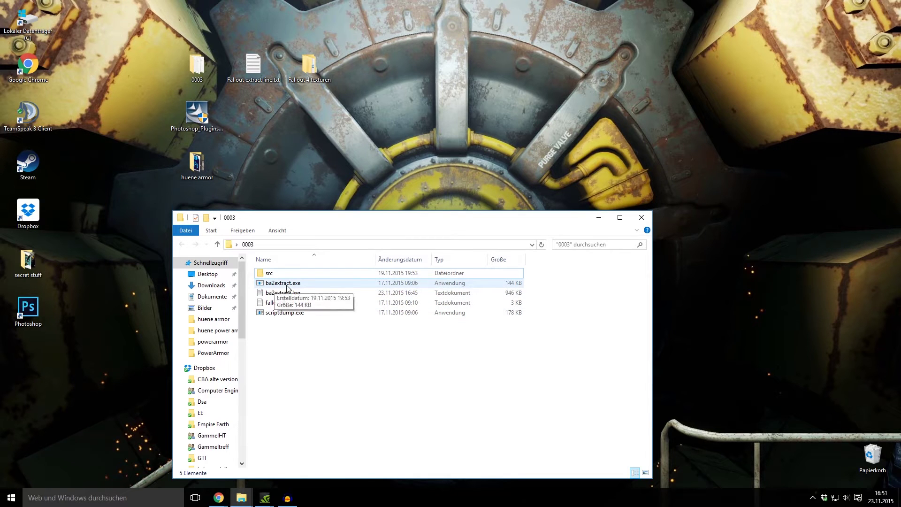
left_click(641, 218)
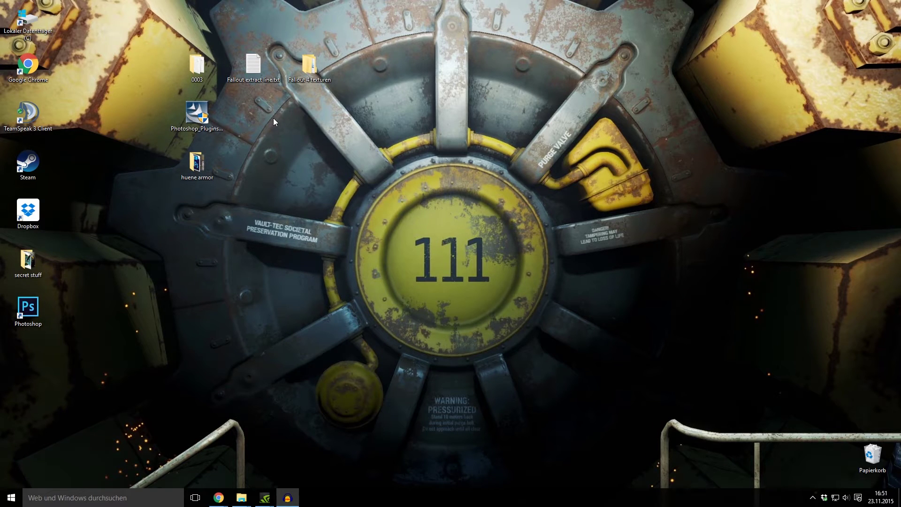
Step: Open a Command Prompt in the 0003 folder and move it to the left
right_click(209, 71)
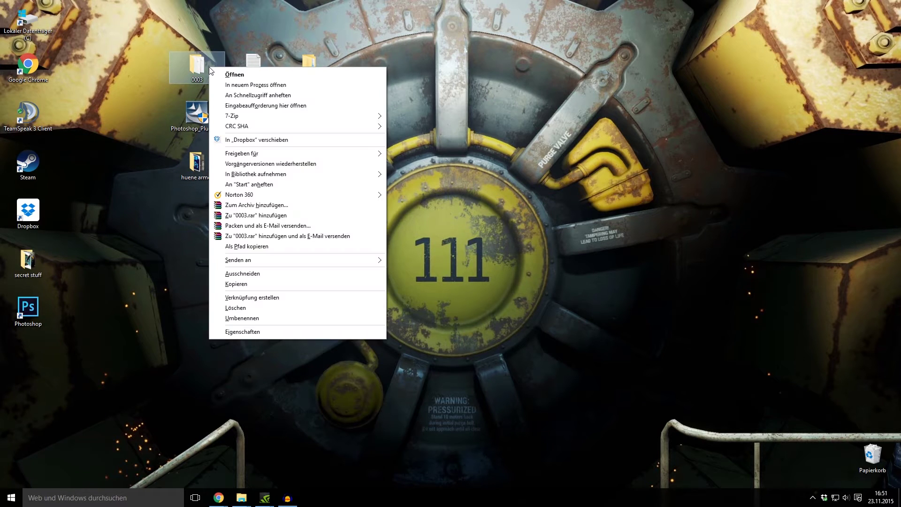
left_click(283, 105)
left_click_drag(223, 100, 177, 127)
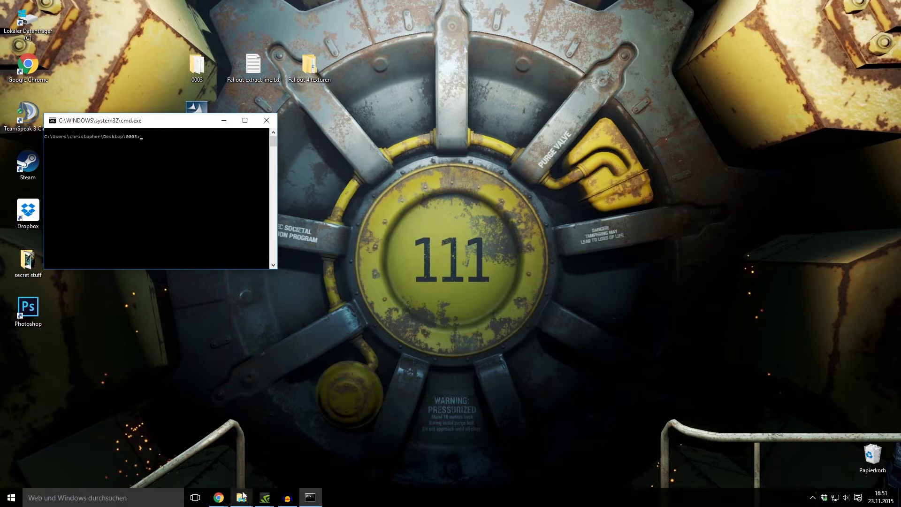
mouse_move(241, 496)
left_click(206, 474)
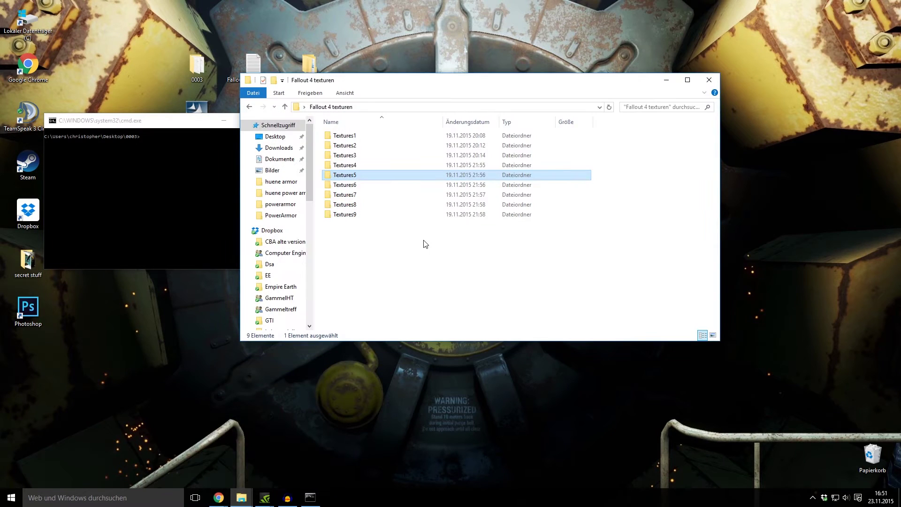
Step: Switch to the Fallout 4 Data window to show the Textures1–Textures9 .ba2 archives, and move it right
left_click(666, 79)
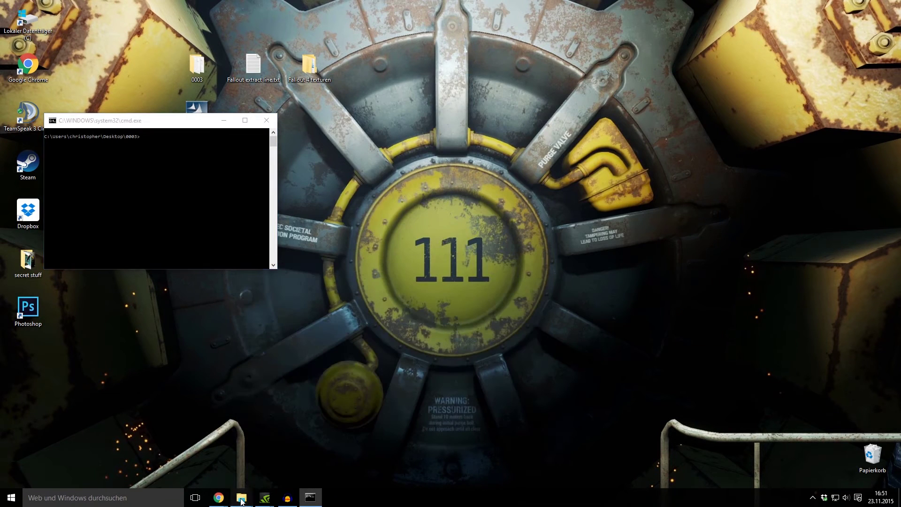
mouse_move(242, 497)
left_click(281, 450)
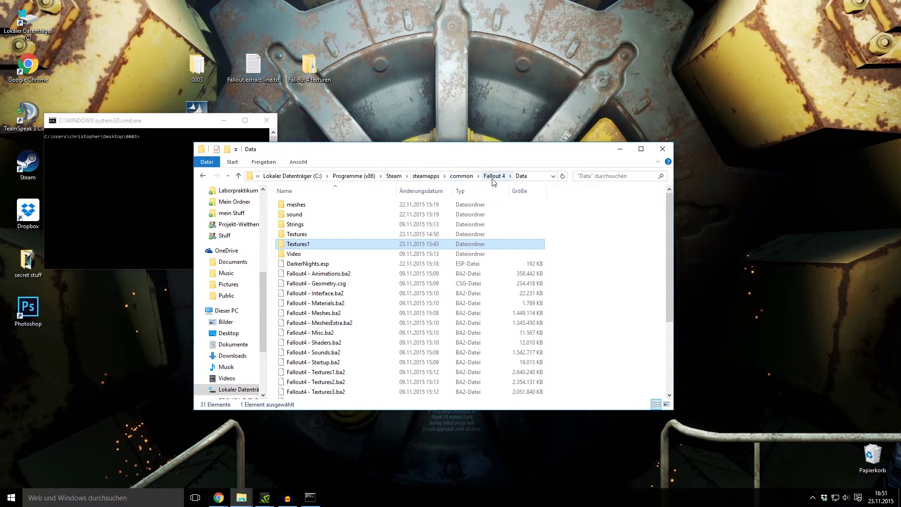
scroll(340, 297, "down", 4)
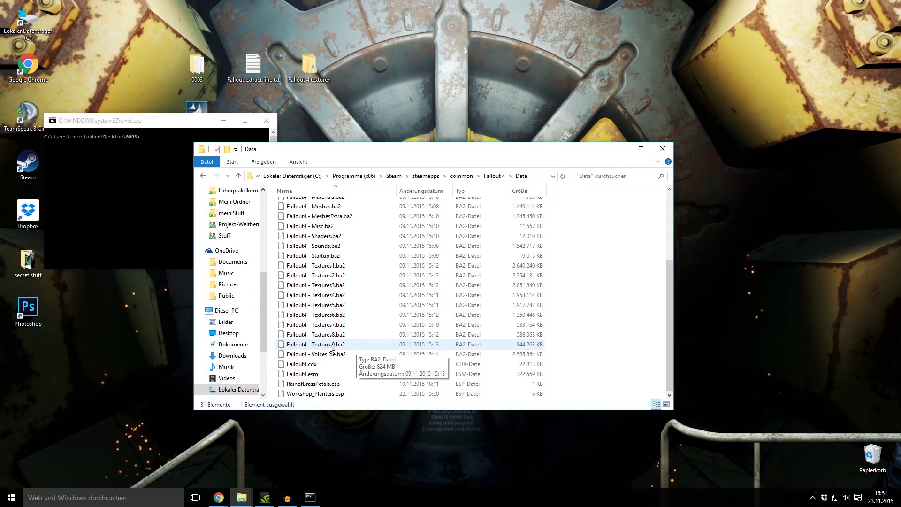
left_click_drag(359, 149, 492, 126)
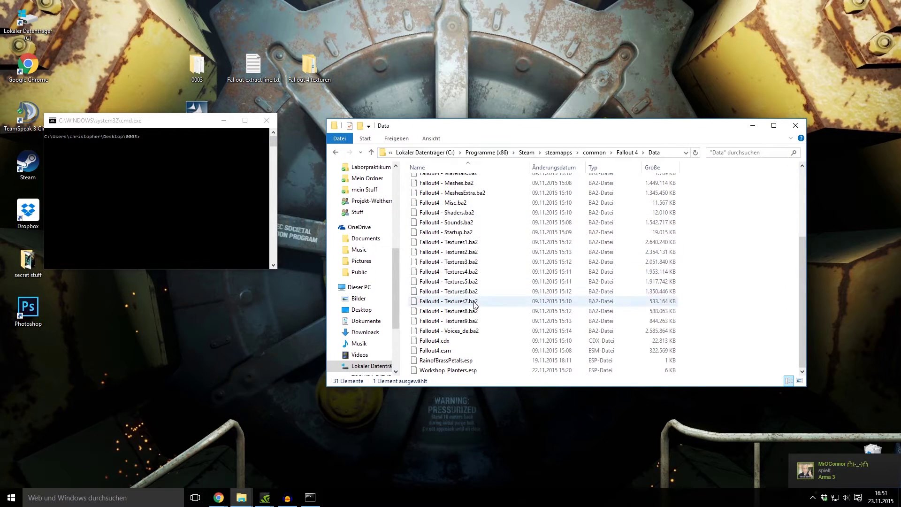
Step: Open Fallout extract line.txt in Notepad and arrange its window beside the others
double_click(258, 62)
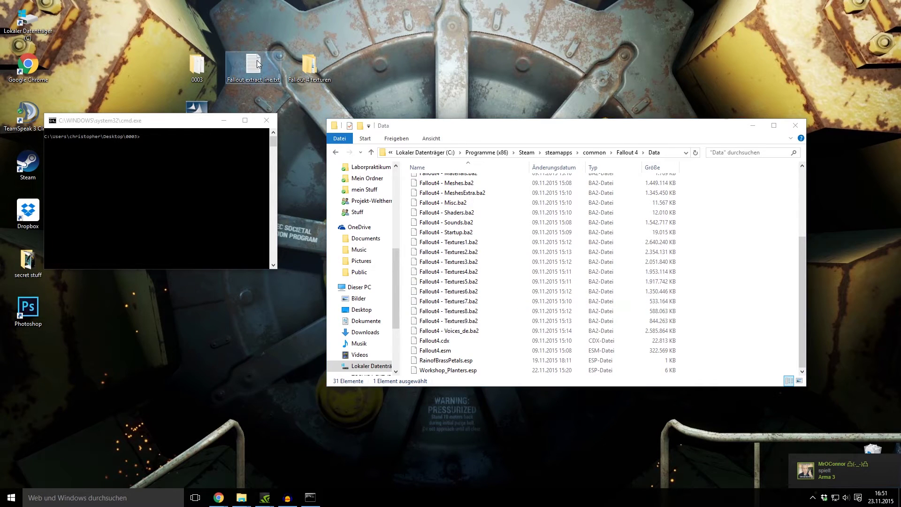
left_click_drag(262, 118, 320, 111)
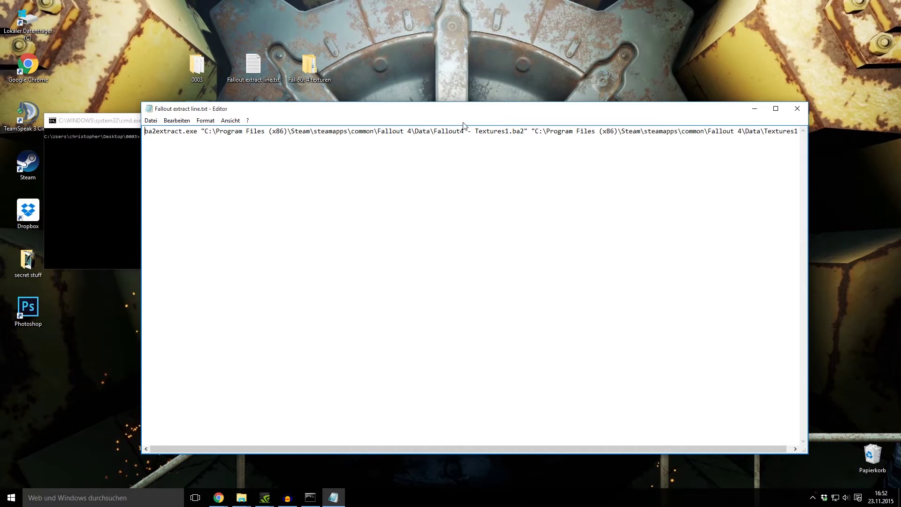
left_click_drag(454, 120, 369, 148)
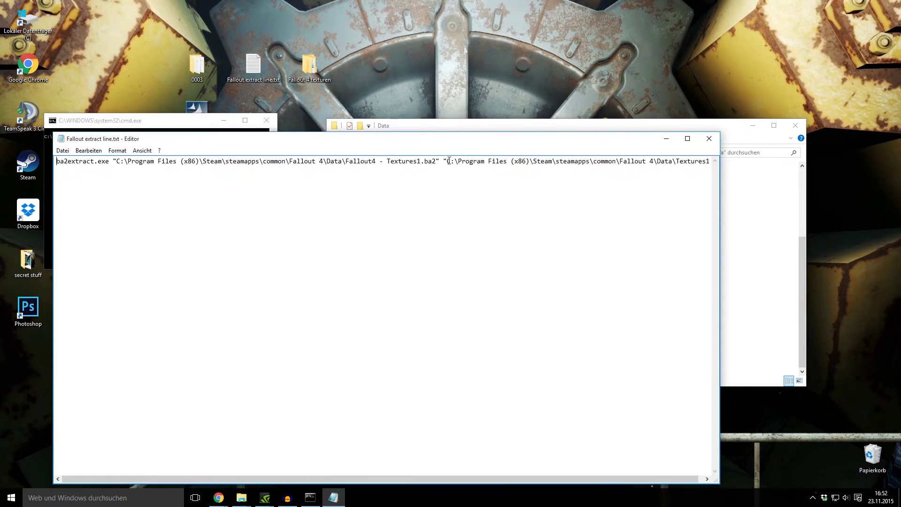
Step: Select the whole ba2extract command that unpacks Fallout4 - Textures1.ba2 into Data\Textures1
left_click_drag(444, 161, 724, 166)
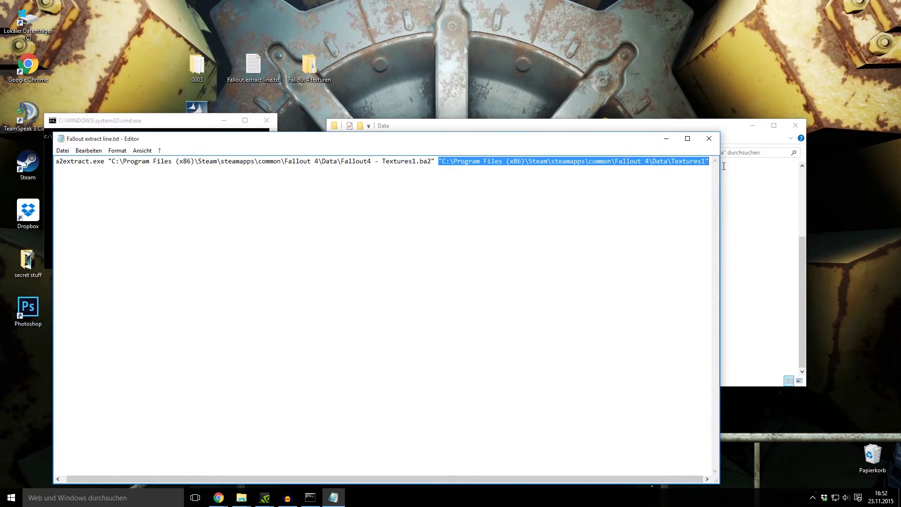
left_click(545, 162)
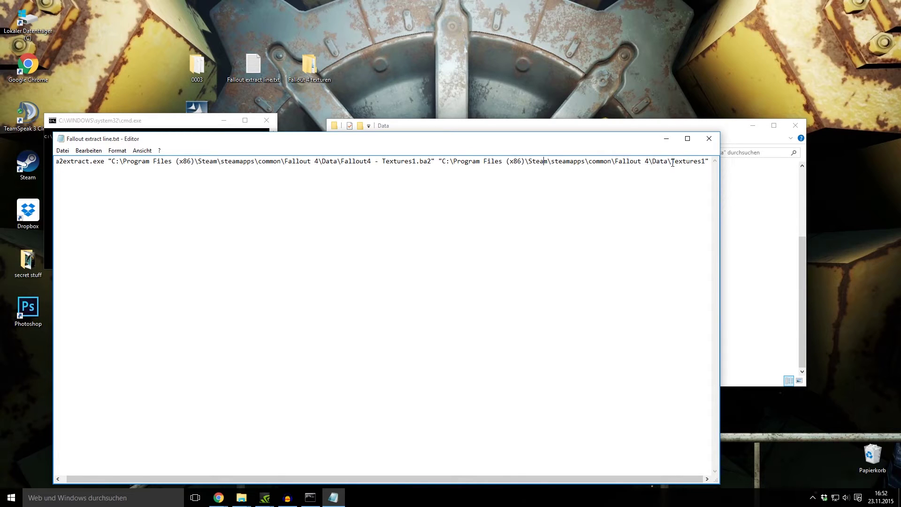
left_click_drag(672, 161, 702, 165)
left_click_drag(710, 163, 40, 183)
key("cmd+c")
Step: Paste and run the ba2extract command to unpack Fallout4 - Textures1.ba2 into Textures1
left_click(196, 123)
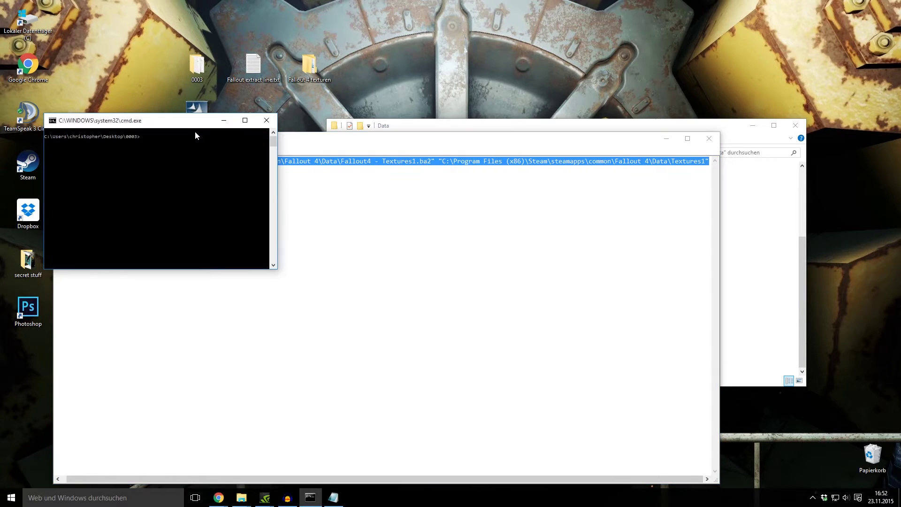
right_click(192, 134)
key("Return")
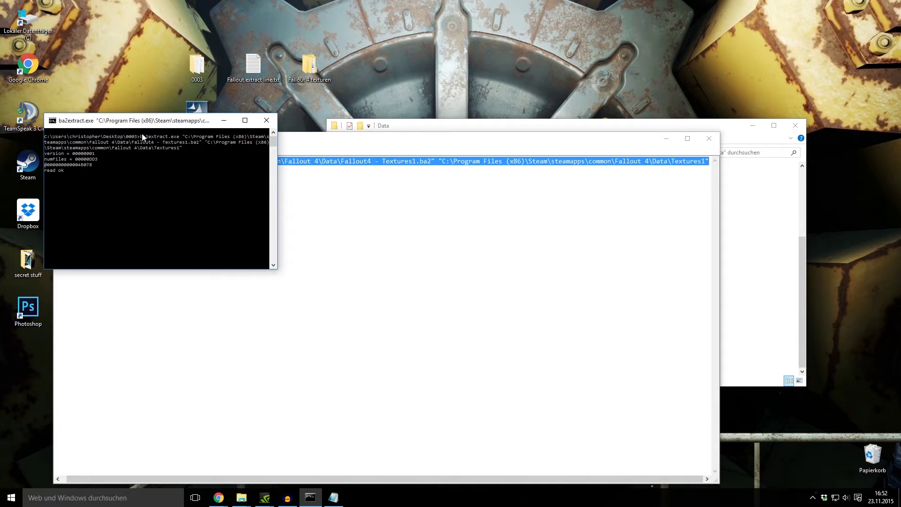
left_click_drag(129, 123, 151, 121)
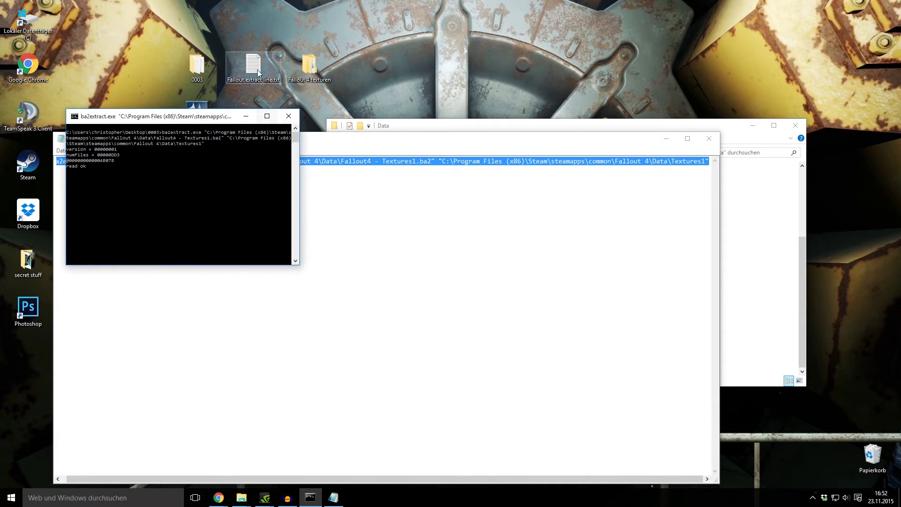
left_click(248, 502)
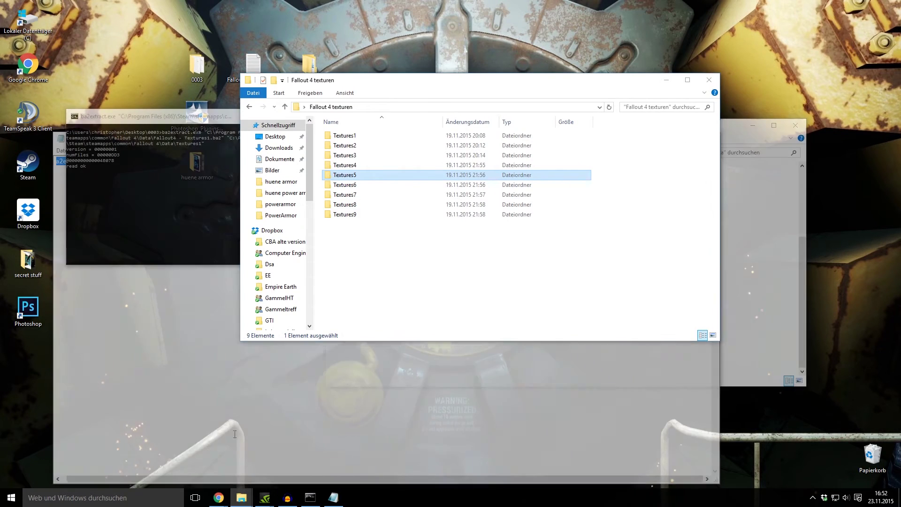
left_click(192, 457)
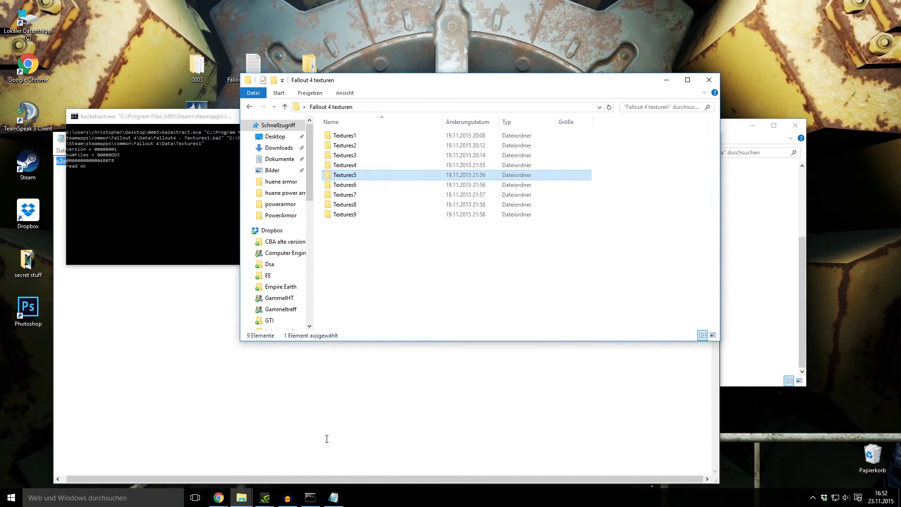
Step: Bring the Fallout 4 Data folder window forward and reposition it up and left
left_click(265, 497)
left_click(242, 496)
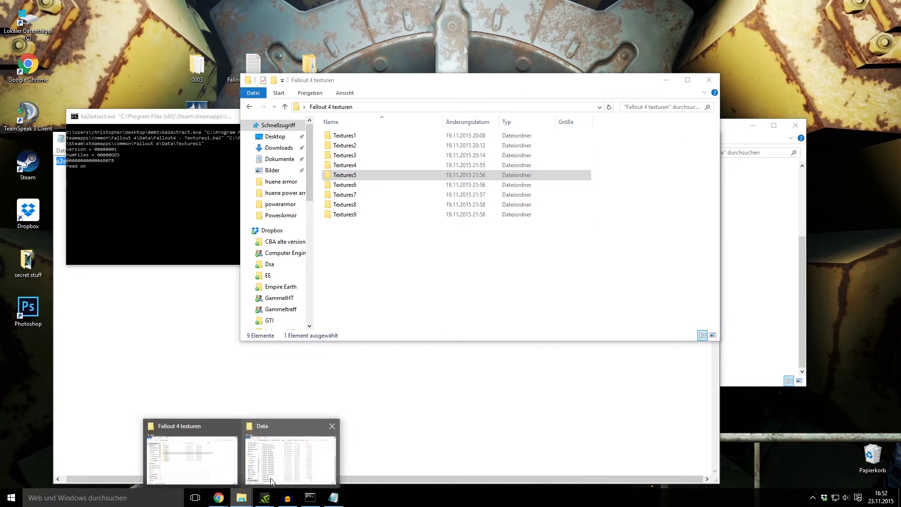
left_click(288, 452)
left_click_drag(476, 133, 433, 98)
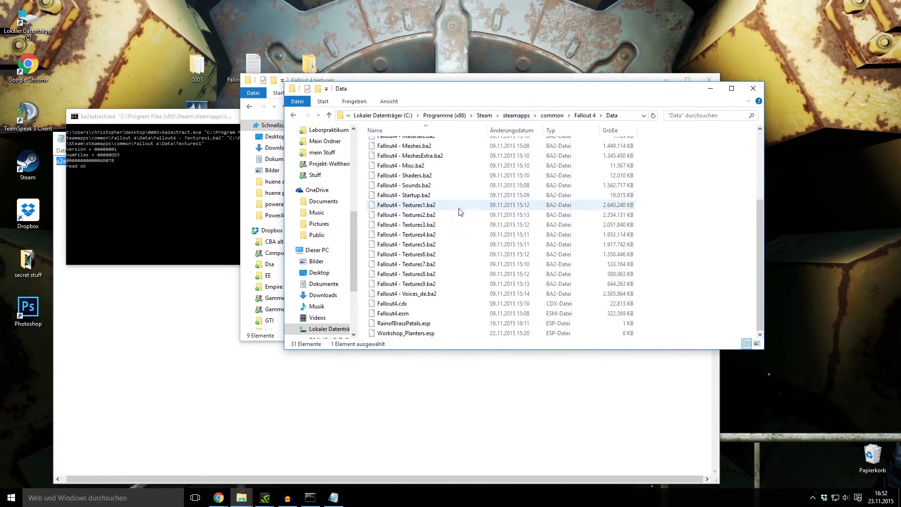
scroll(453, 211, "up", 4)
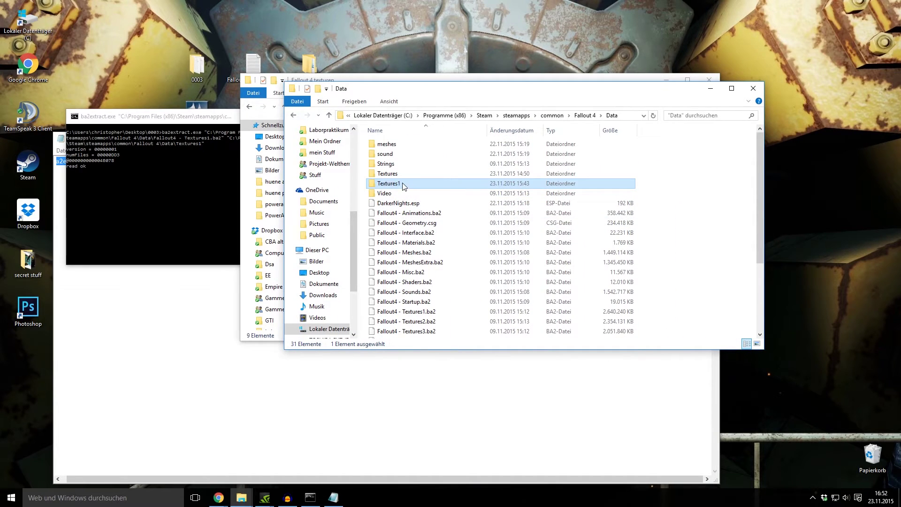
Step: Browse the 56 extracted DDS textures in Textures1\Textures\Actors\PowerArmor, then minimize the window
double_click(404, 186)
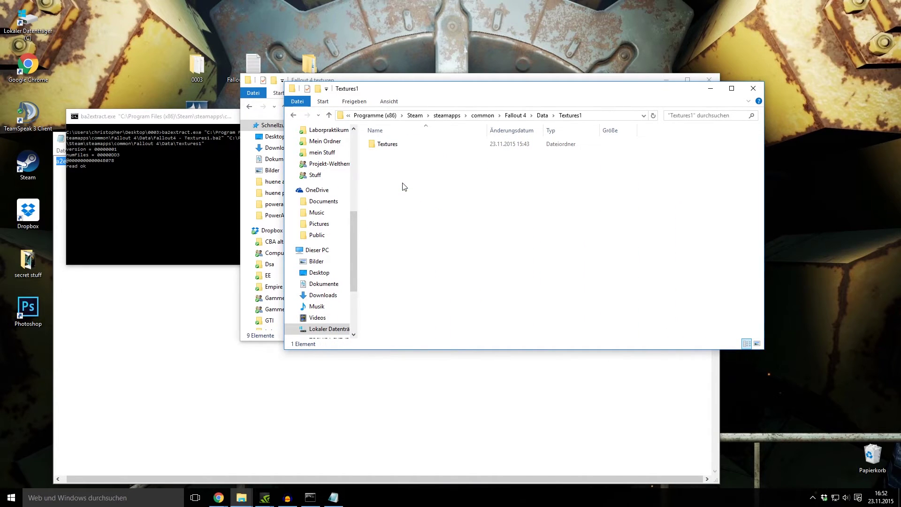
double_click(395, 144)
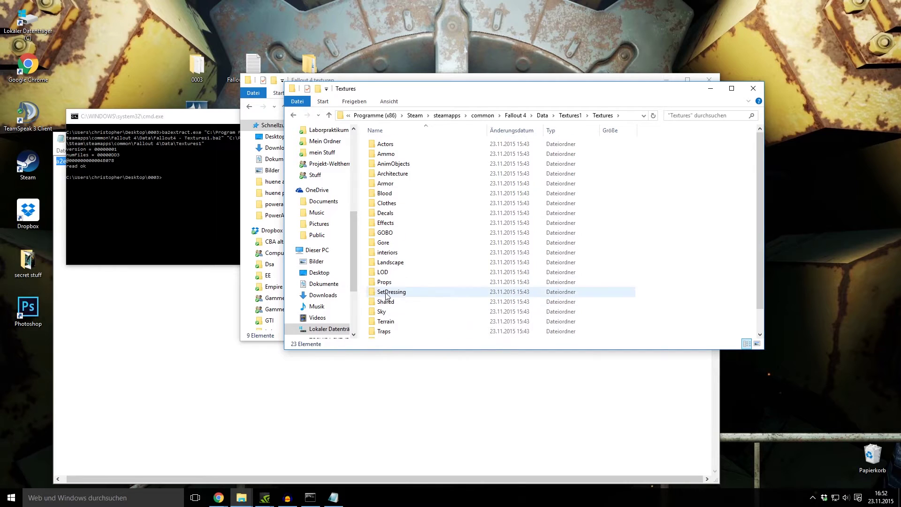
double_click(391, 145)
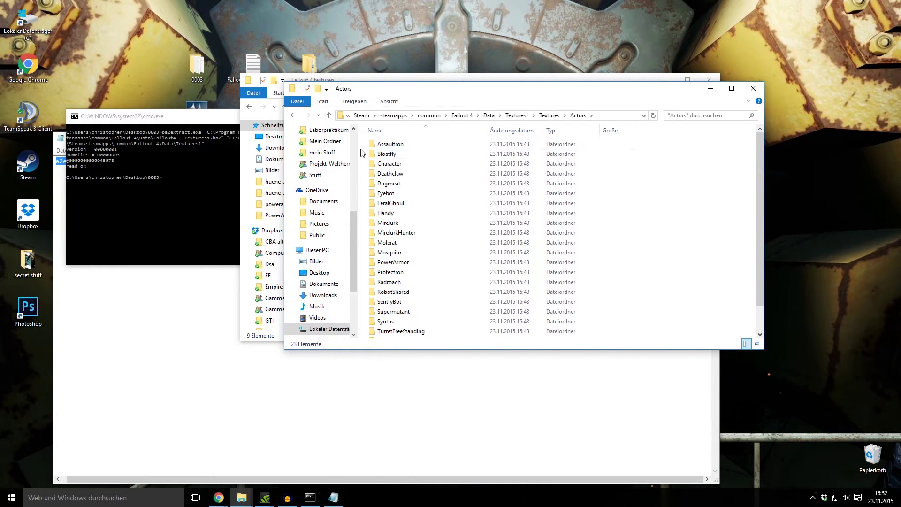
double_click(399, 263)
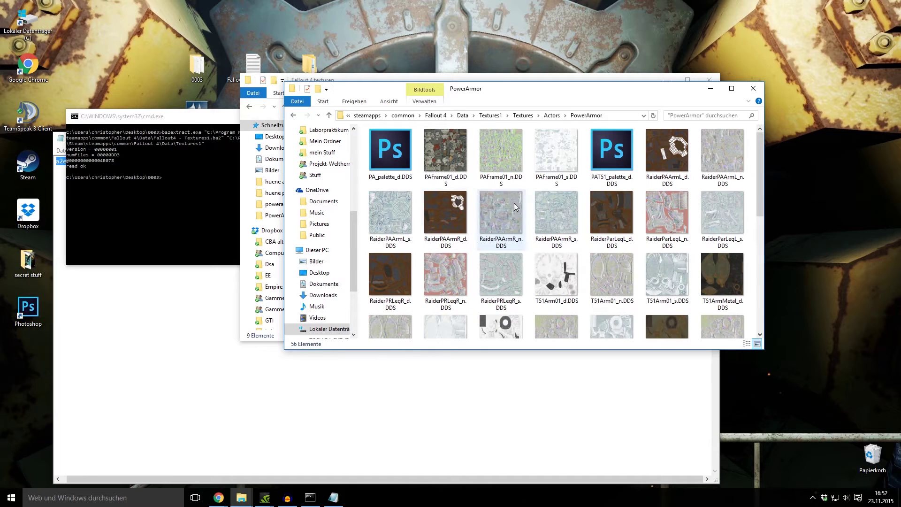
scroll(561, 217, "down", 2)
scroll(610, 252, "up", 2)
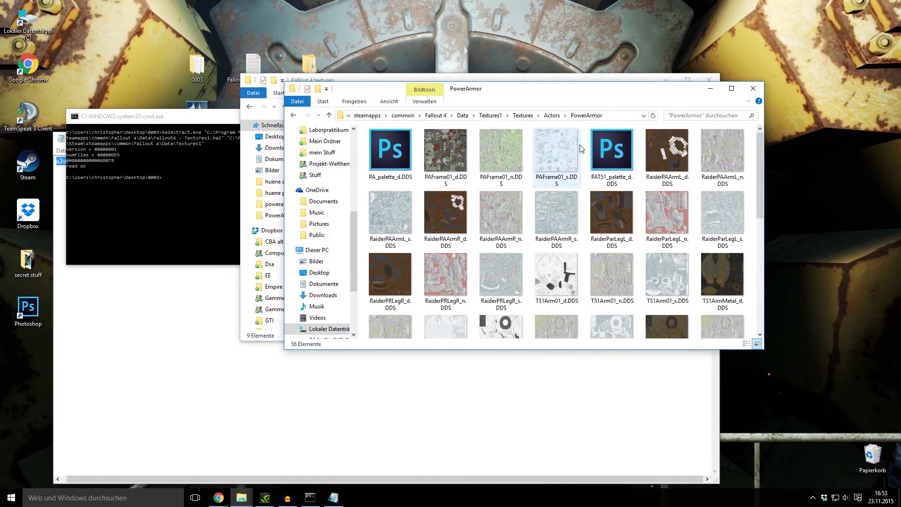
left_click(711, 88)
Step: Look over the NVIDIA Texture Tools for Adobe Photoshop page in Chrome
left_click(666, 80)
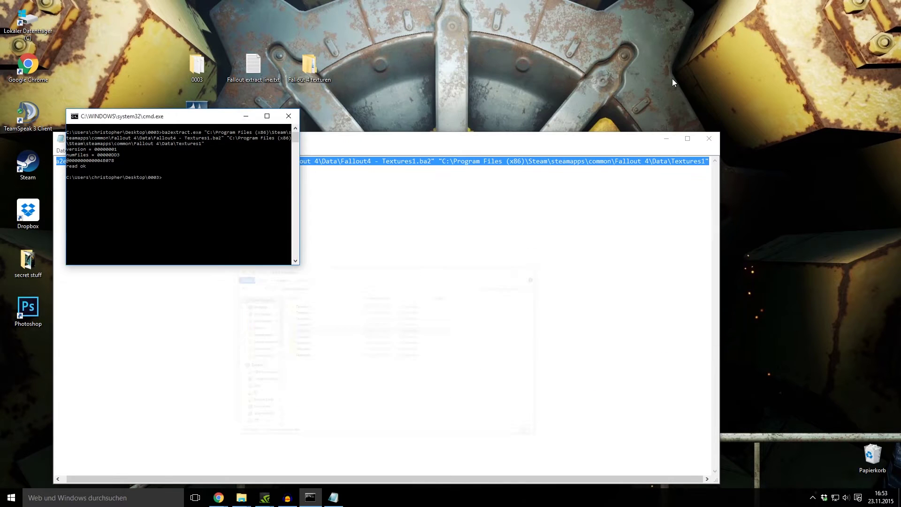
left_click_drag(206, 117, 324, 170)
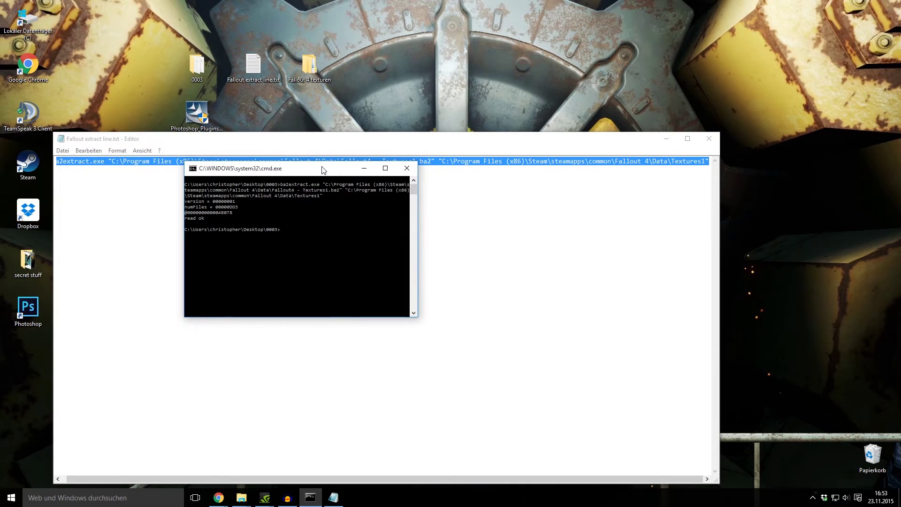
left_click(219, 497)
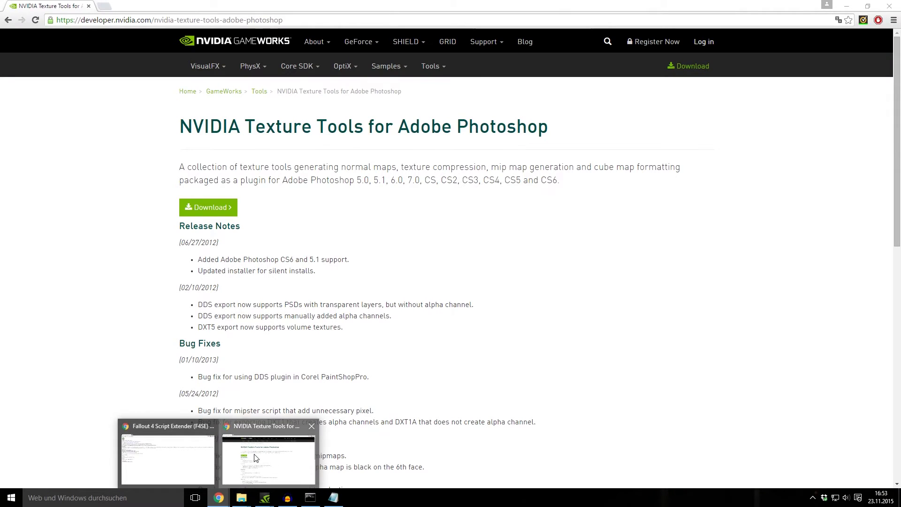
left_click(268, 457)
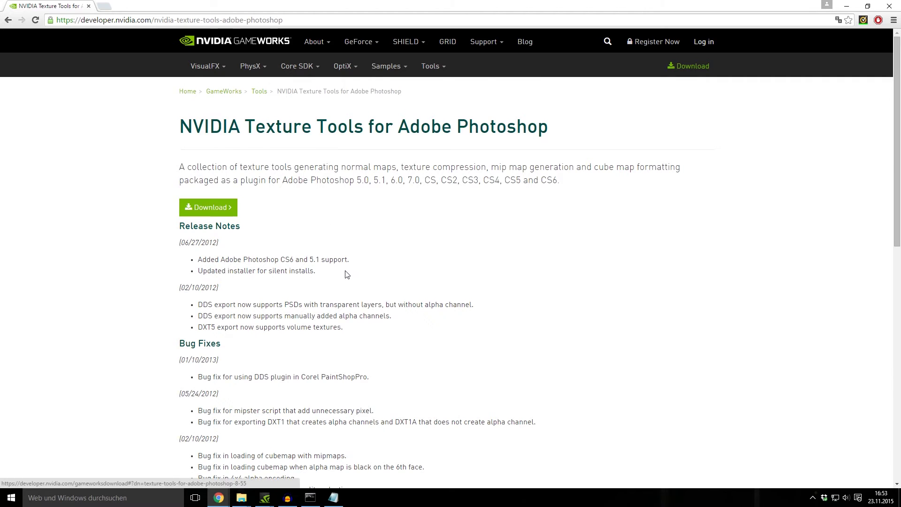
scroll(274, 314, "down", 10)
scroll(398, 353, "up", 10)
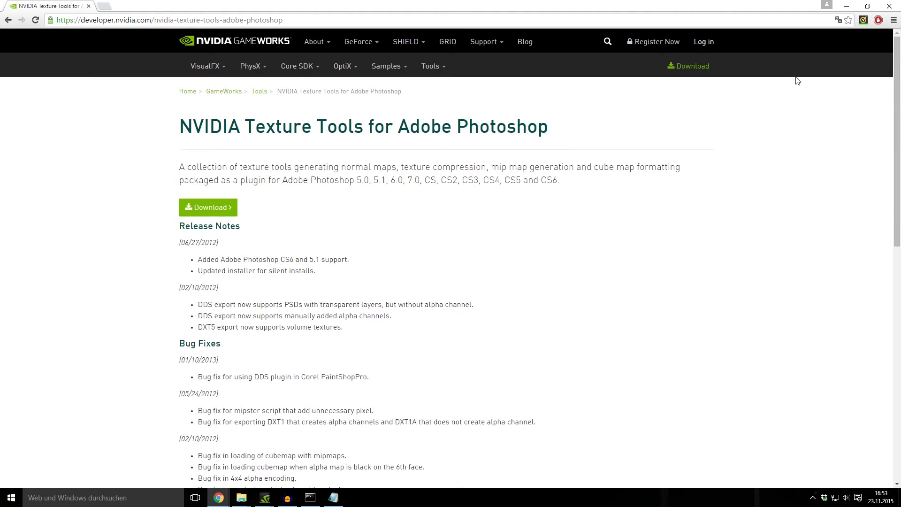
Step: Minimize Chrome, Command Prompt and Notepad, then open the Fallout 4 texturen folder
left_click(846, 6)
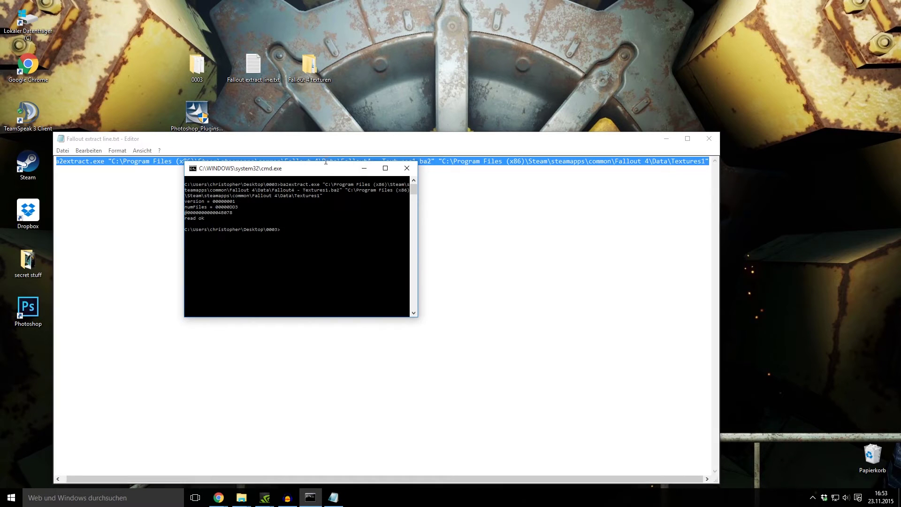
left_click(364, 171)
left_click(666, 139)
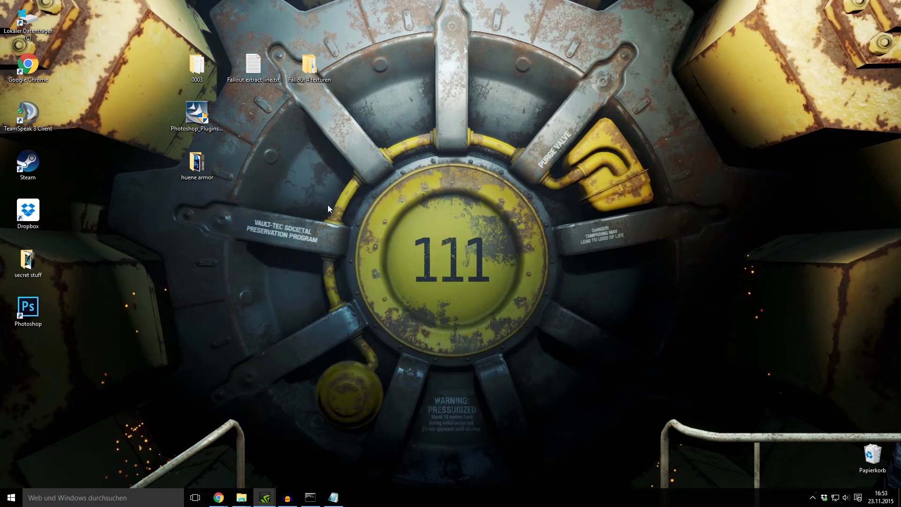
double_click(314, 70)
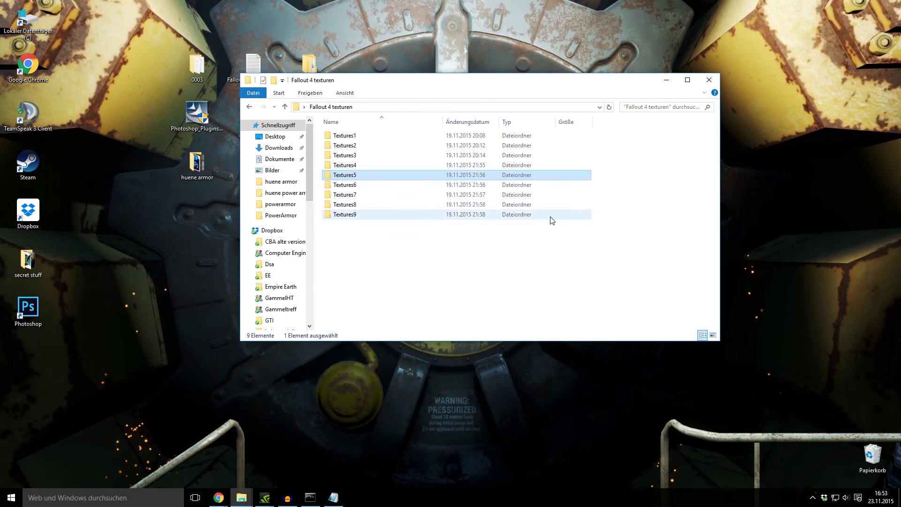
Step: Go to Textures5\Textures\Actors\PowerArmor and open T45bodyJaws_d.DDS in Photoshop
double_click(396, 175)
double_click(383, 141)
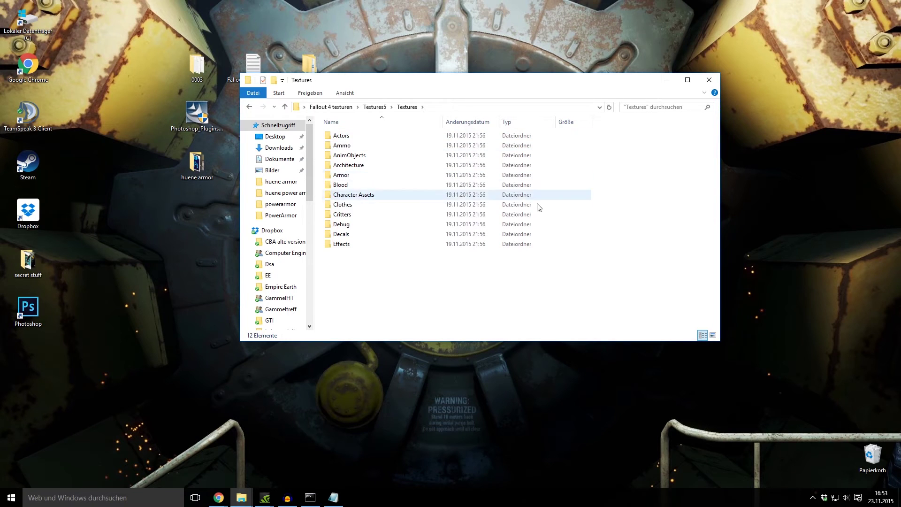
double_click(378, 144)
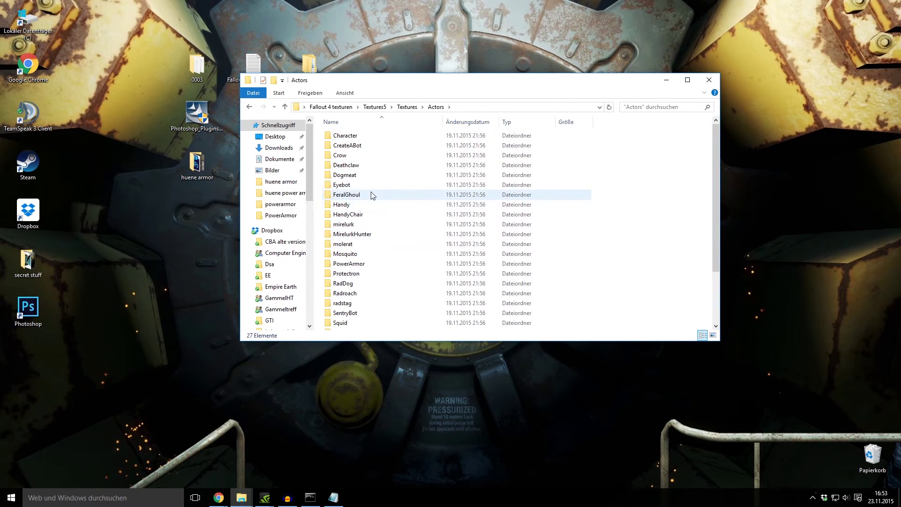
double_click(347, 264)
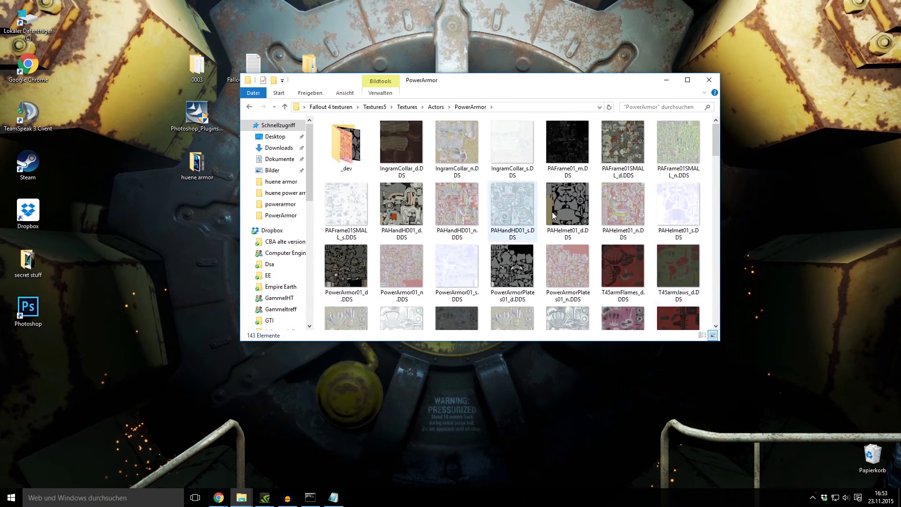
scroll(483, 272, "down", 3)
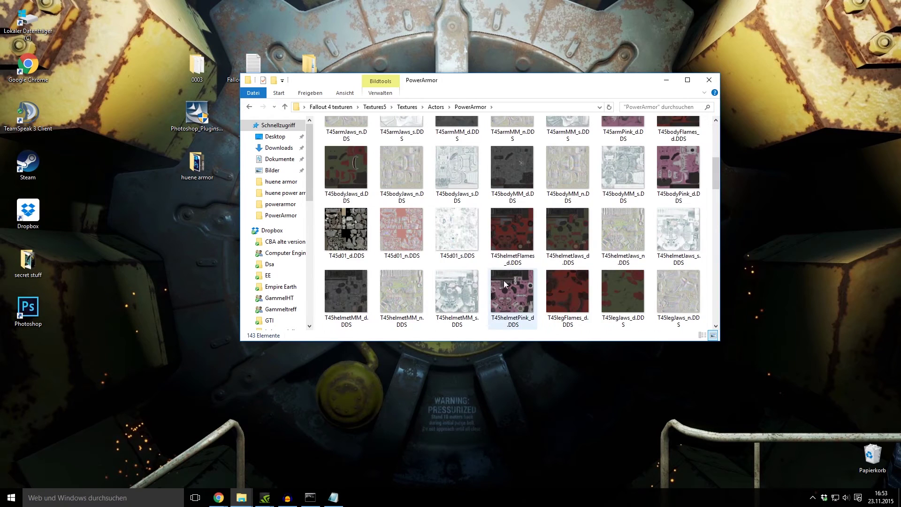
double_click(348, 172)
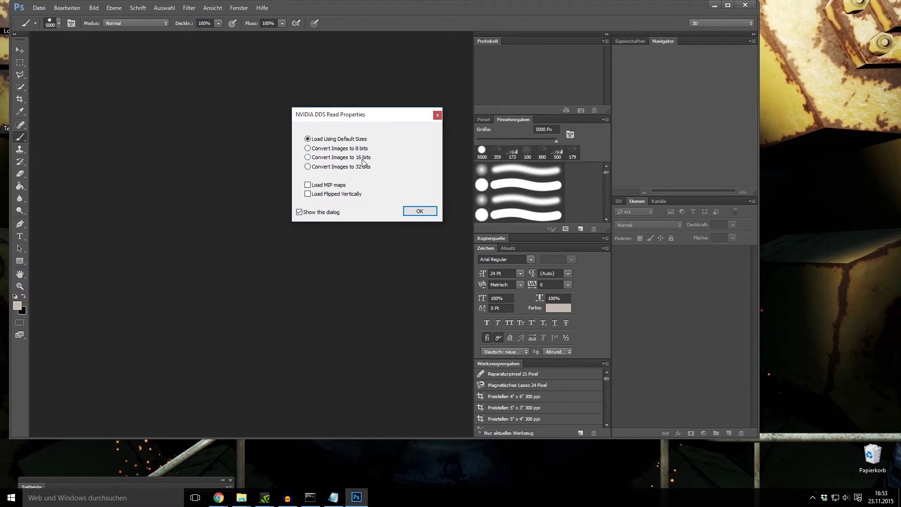
Step: Load T45bodyJaws_d at default DDS sizes, set the brush to 102 px, then minimize Photoshop
left_click(418, 210)
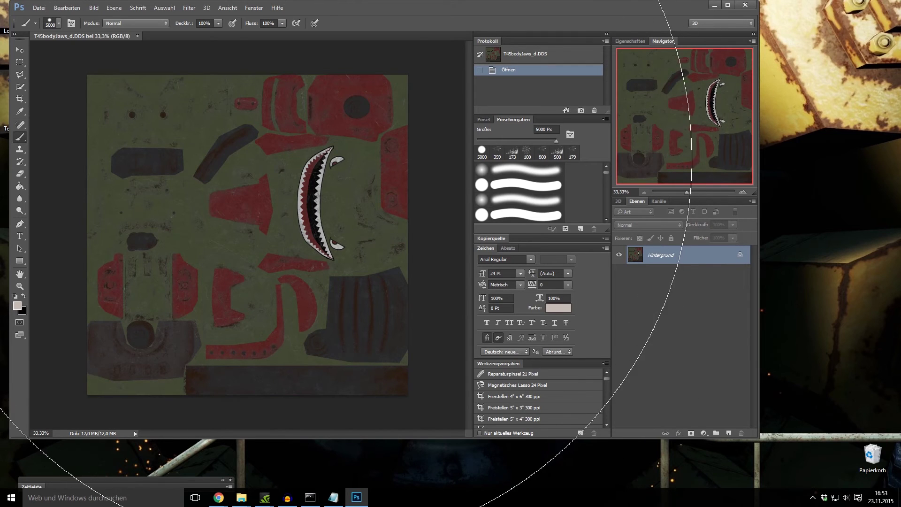
left_click(58, 23)
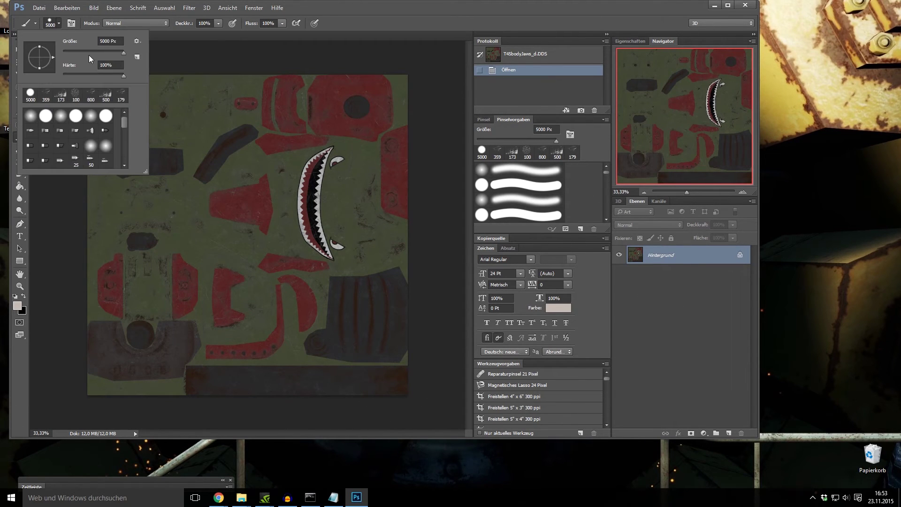
left_click(93, 53)
left_click(203, 60)
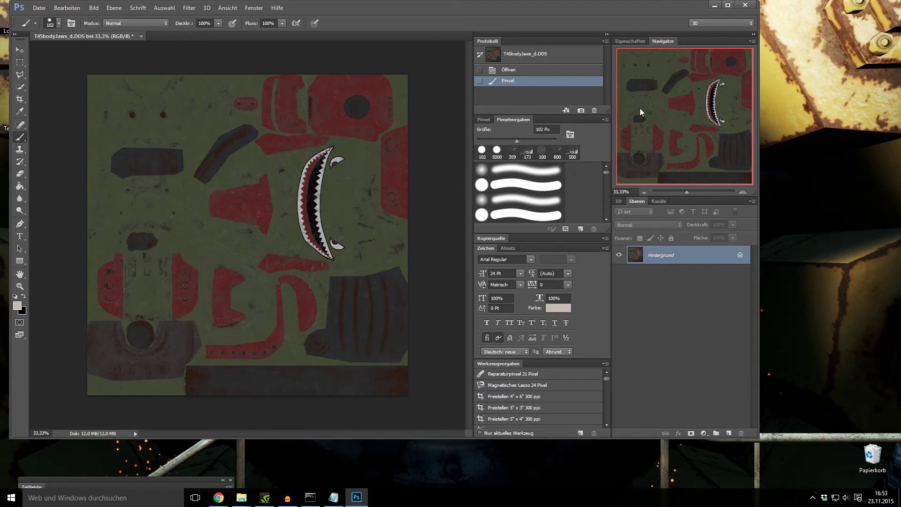
left_click(710, 7)
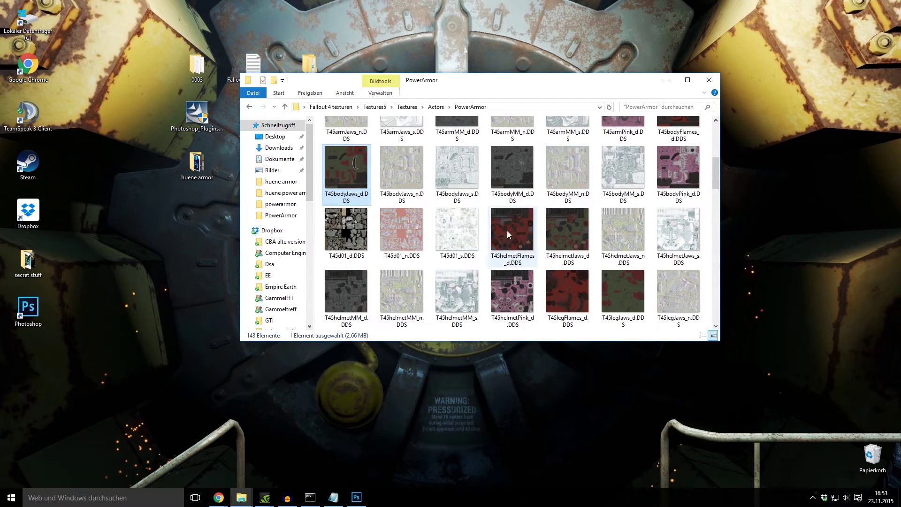
Step: Open T60ArmJaws_d.dds from the huene armor folder in Photoshop with default DDS settings
double_click(197, 163)
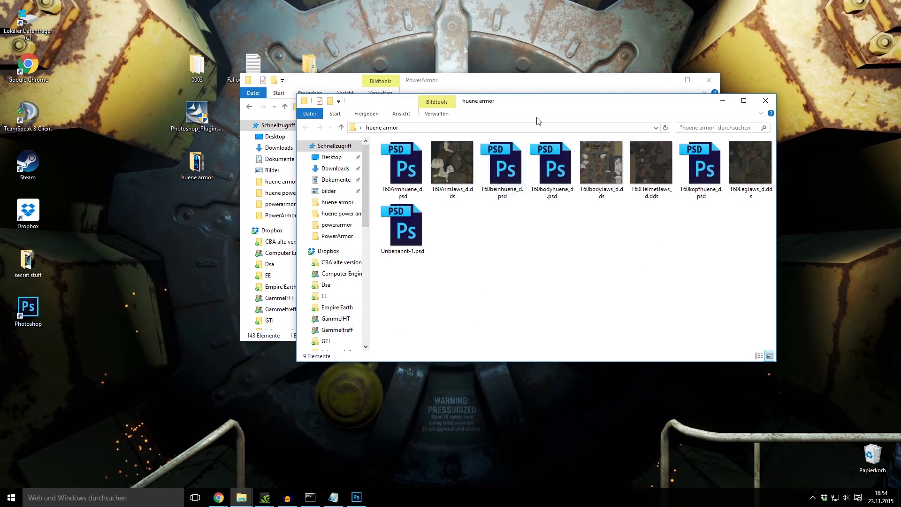
left_click_drag(545, 103, 445, 289)
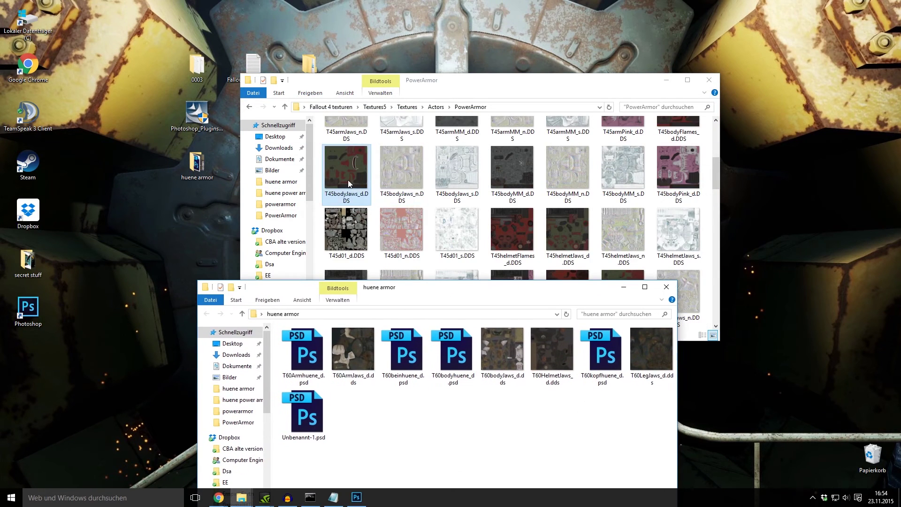
double_click(357, 344)
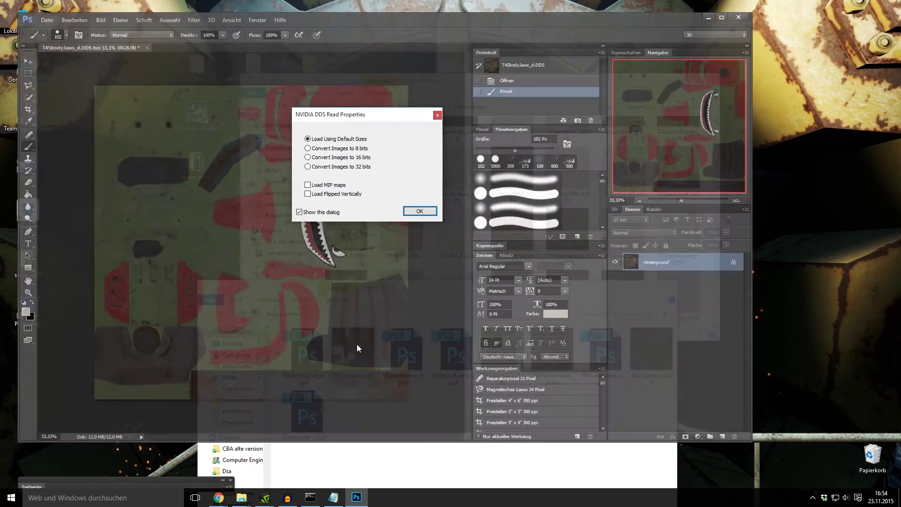
left_click(419, 211)
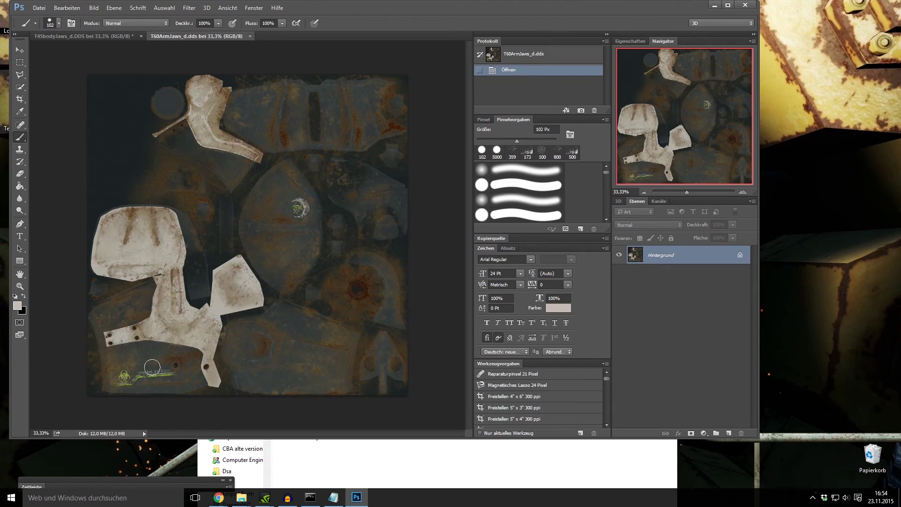
Step: Minimize Photoshop, the huene armor window and the PowerArmor window
left_click(715, 6)
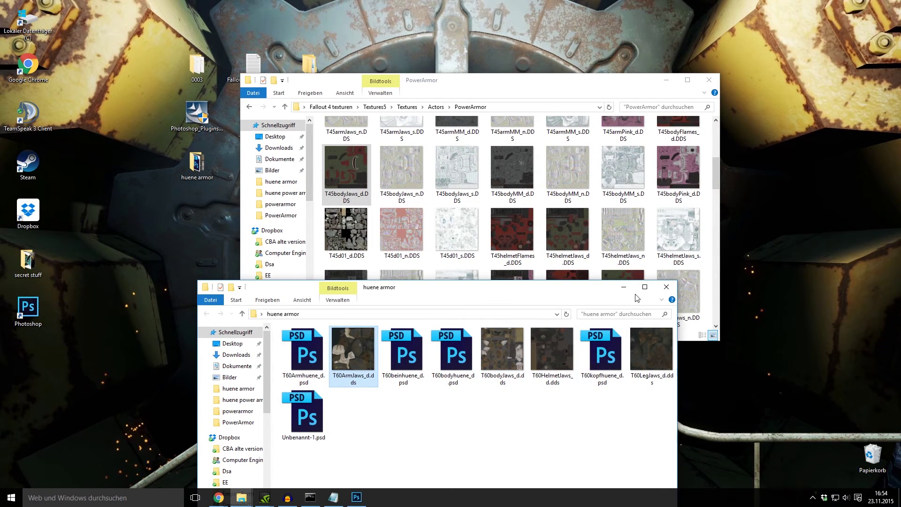
left_click(623, 287)
left_click(666, 81)
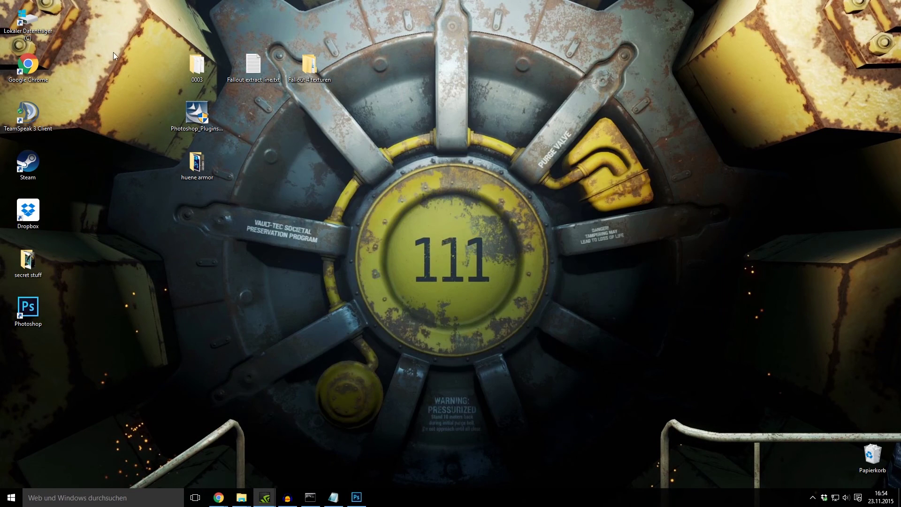
Step: Go from C: and Programme (x86) to the Fallout 4 Data folder via the PowerArmor window
double_click(44, 28)
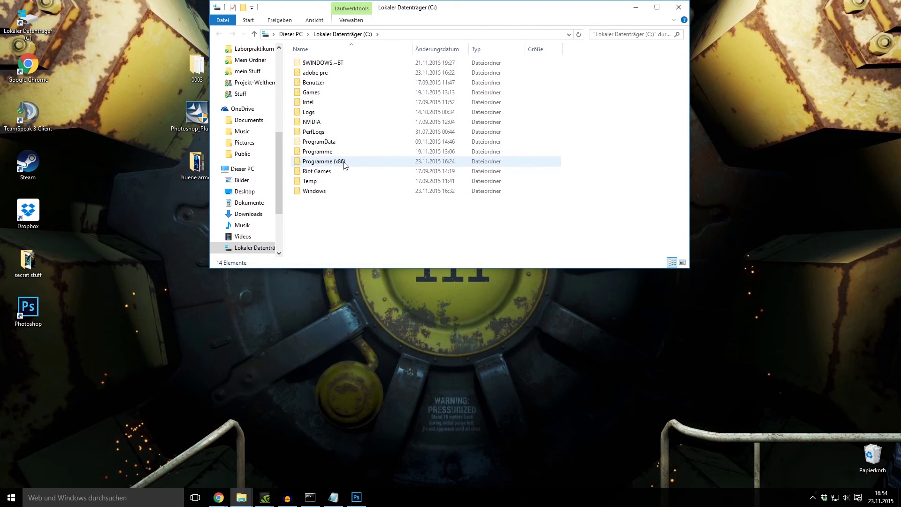
double_click(344, 162)
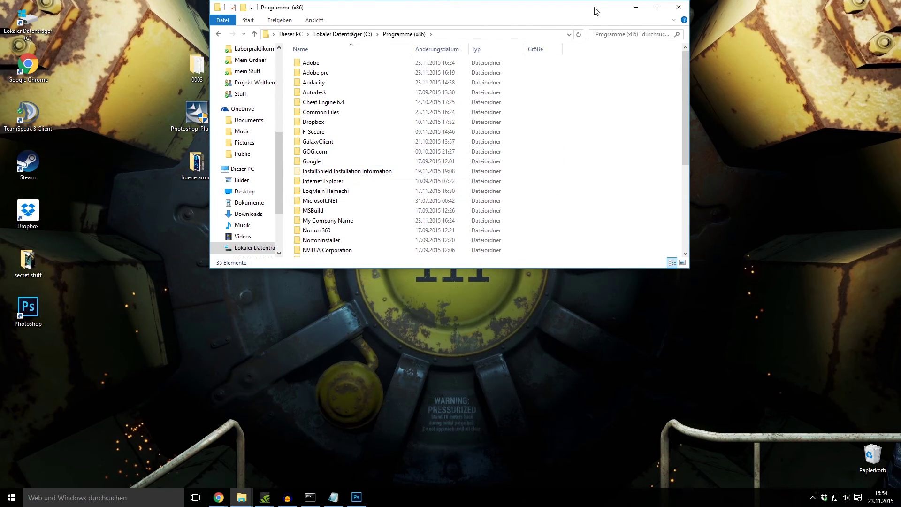
left_click(678, 7)
mouse_move(241, 496)
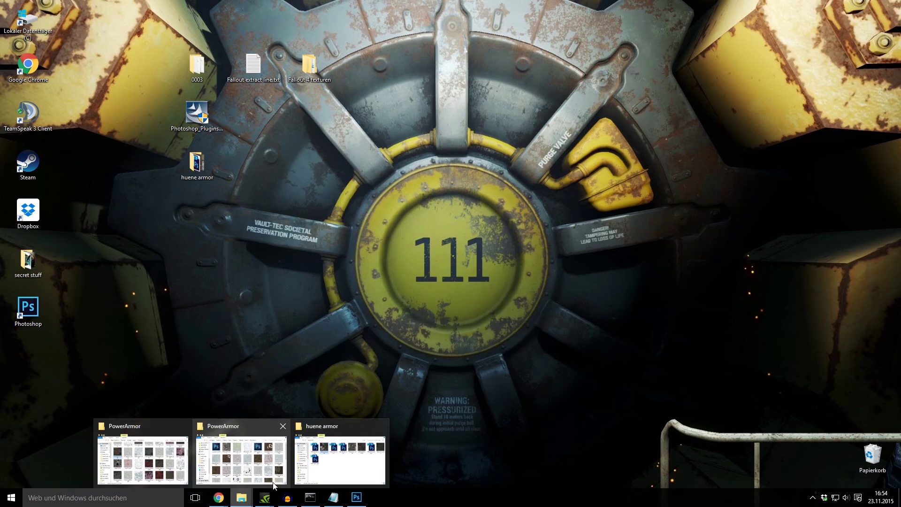
left_click(267, 469)
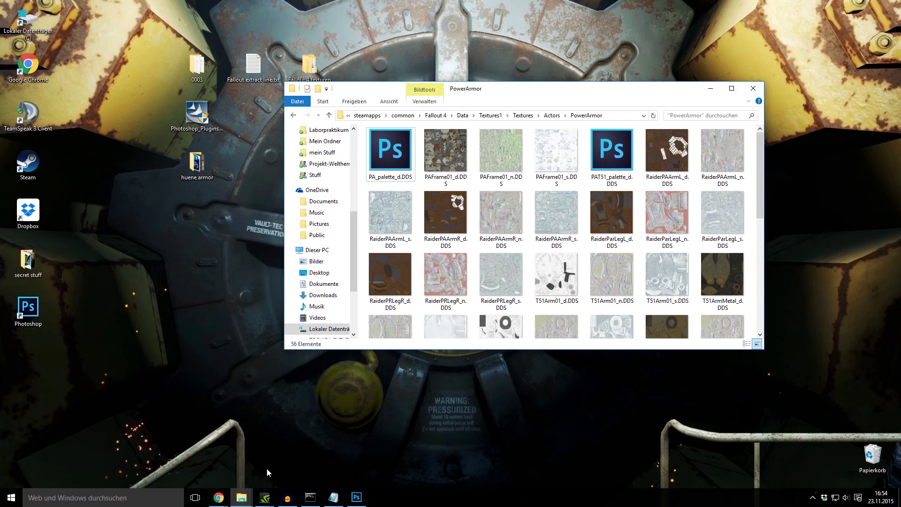
left_click(462, 115)
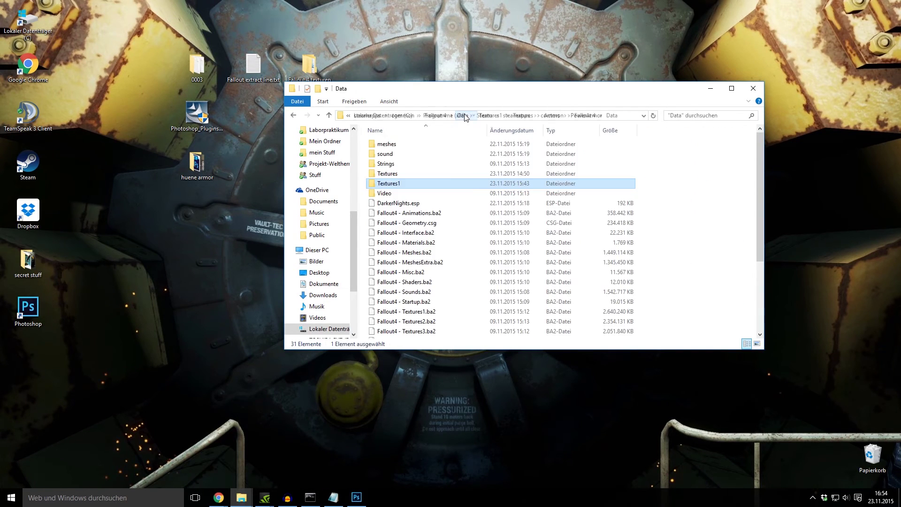
Step: Open Data\Textures\actors\powerarmor, showing seven DDS textures including the four T60 Jaws files
double_click(403, 173)
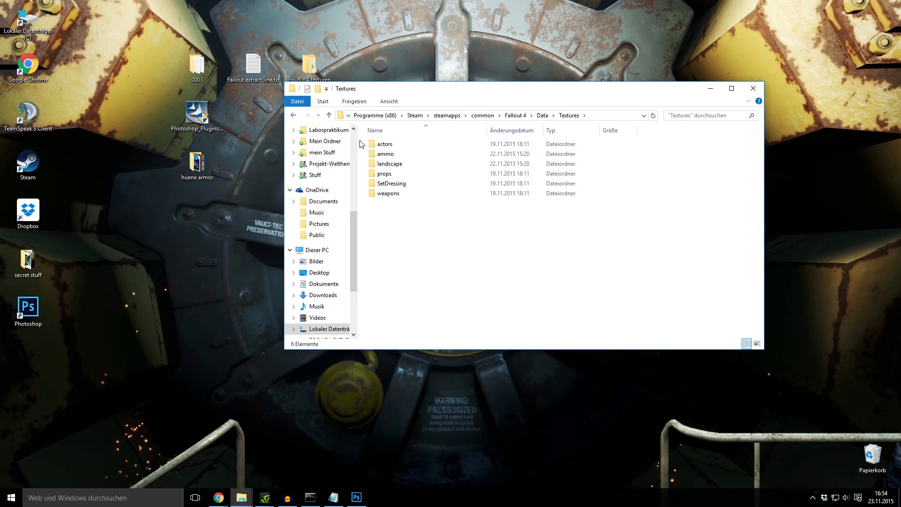
left_click(241, 497)
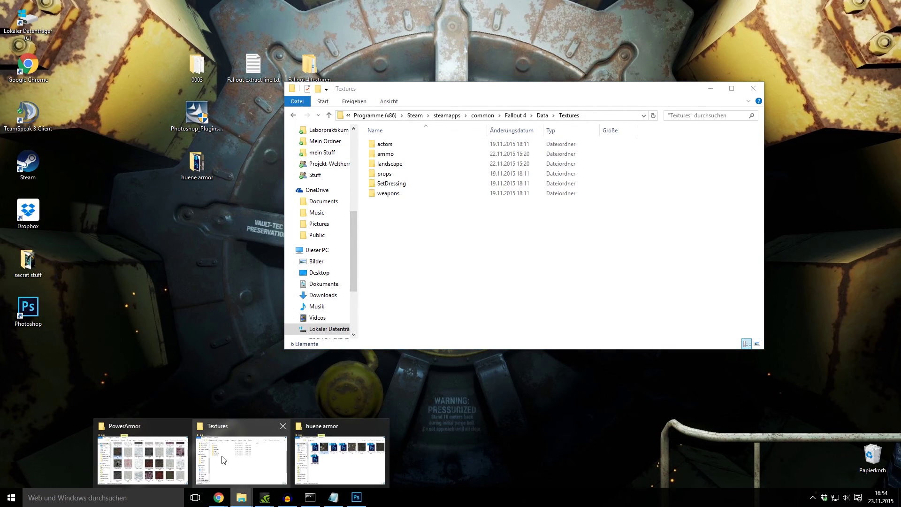
left_click(157, 457)
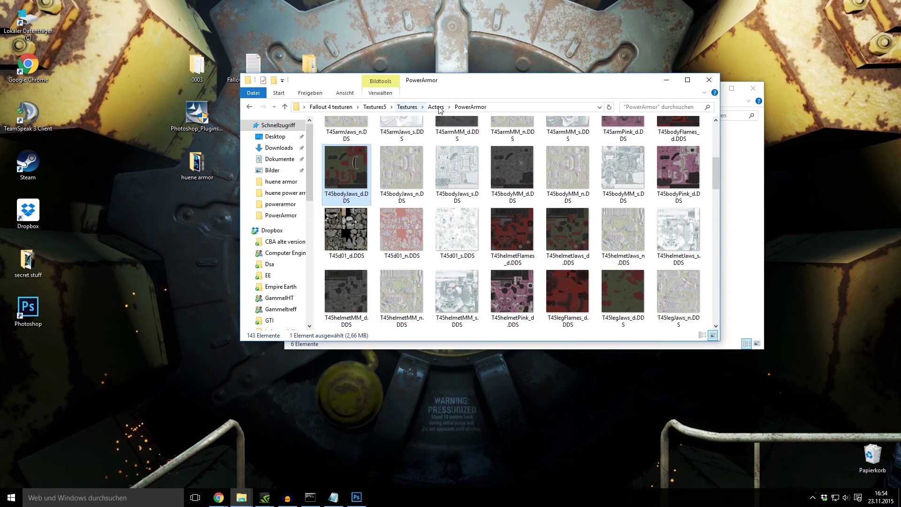
left_click(666, 79)
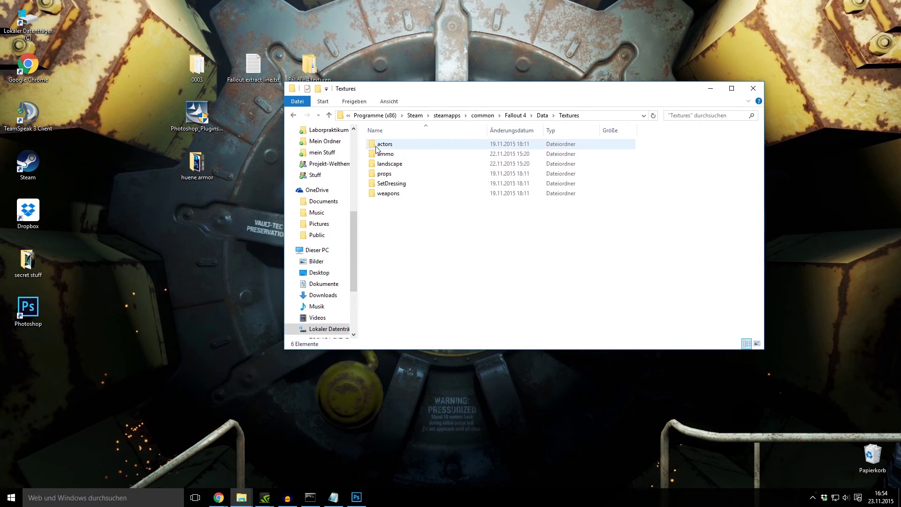
double_click(386, 144)
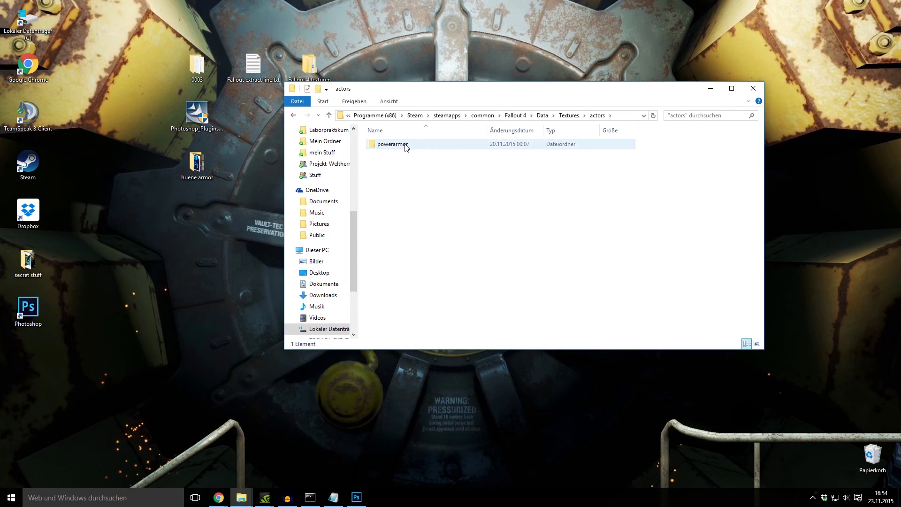
double_click(404, 147)
mouse_move(548, 184)
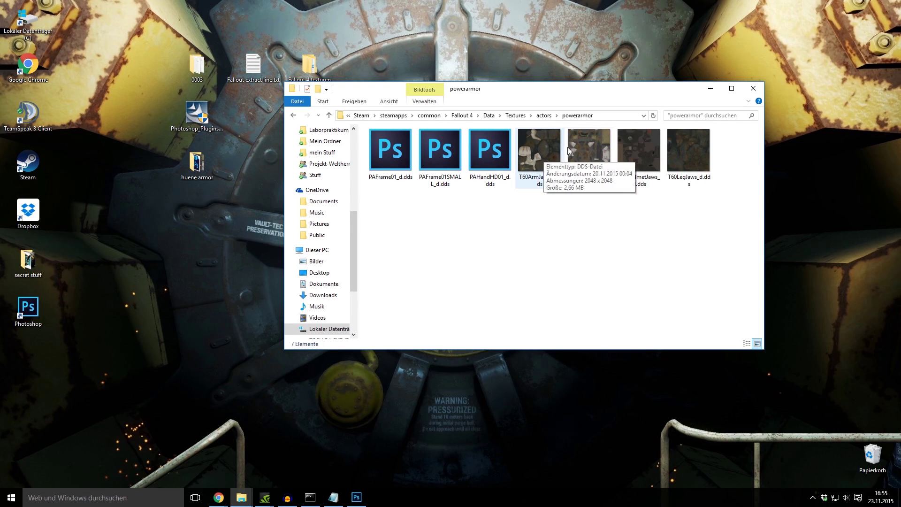
Step: Load T60ArmJaws_d.dds into Photoshop with default DDS settings, then minimize Photoshop and the powerarmor folder
double_click(548, 161)
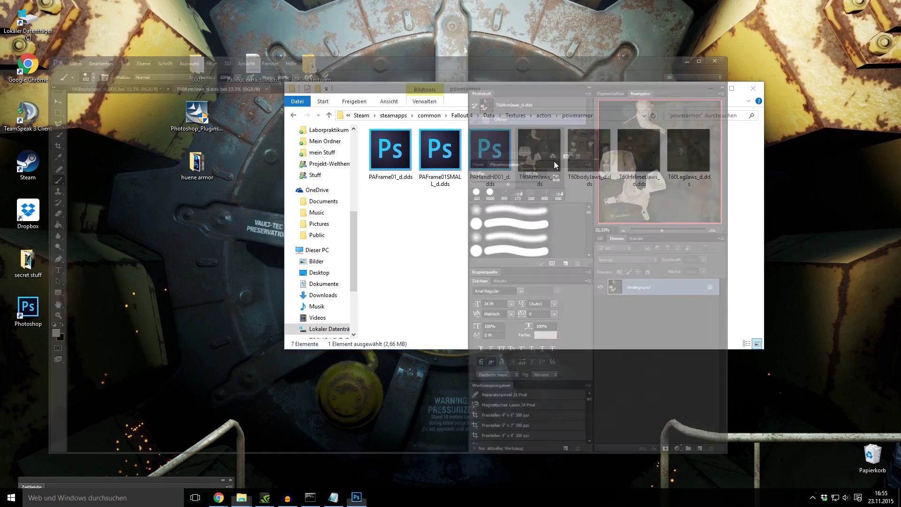
left_click(417, 211)
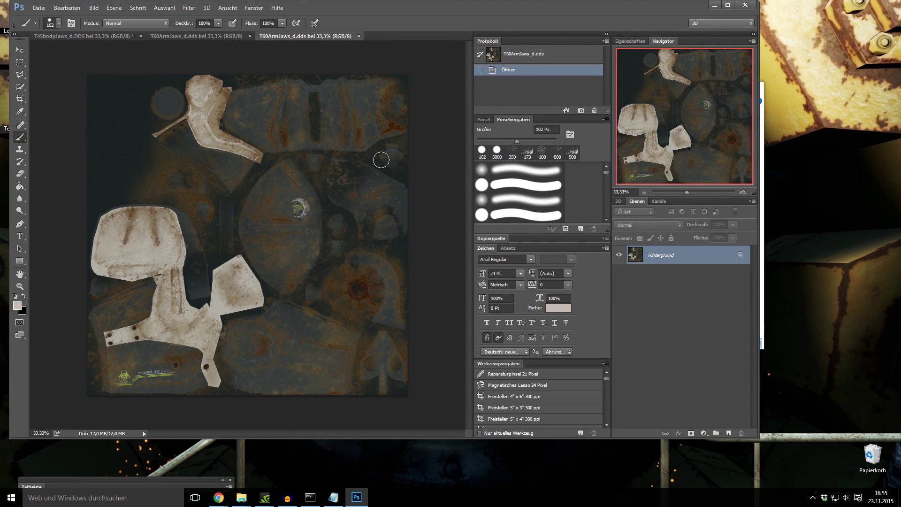
left_click(714, 5)
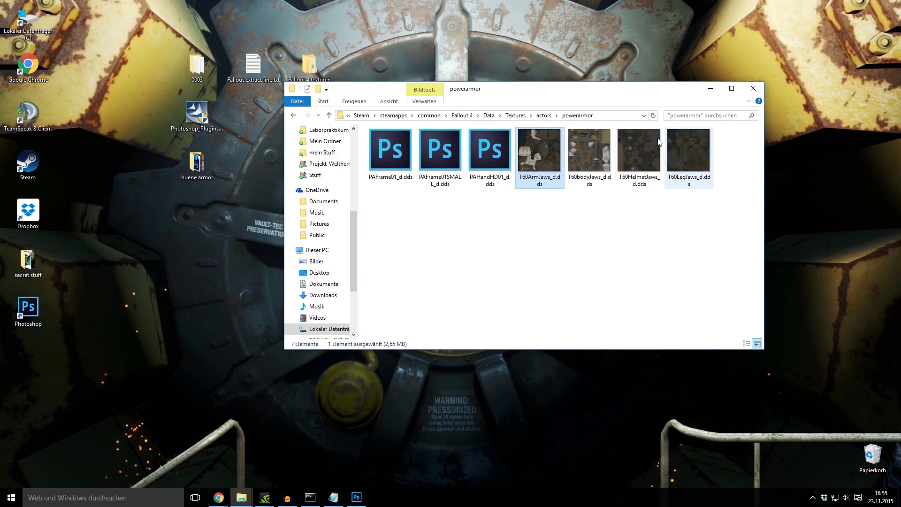
left_click(631, 149)
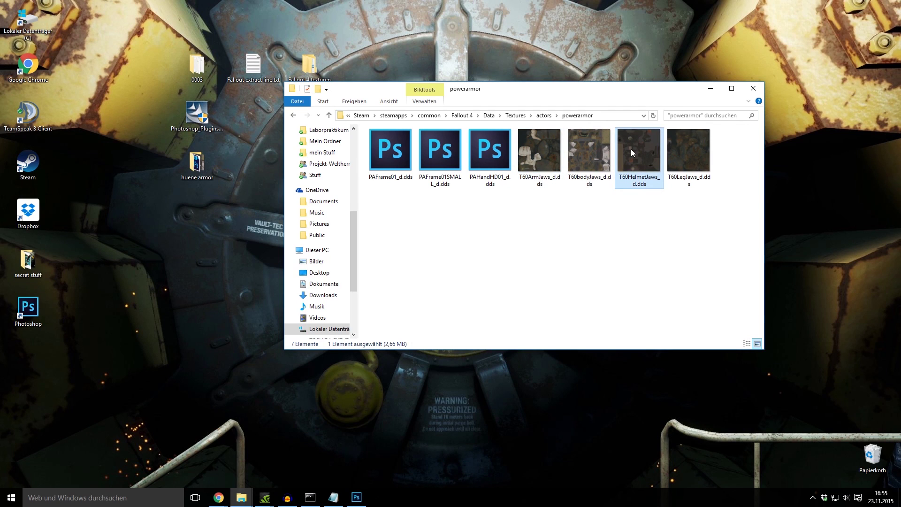
left_click(712, 90)
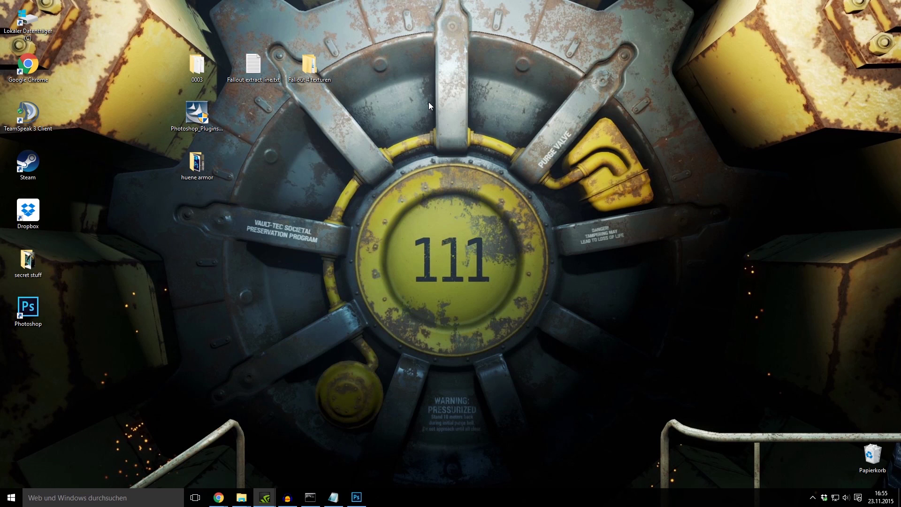